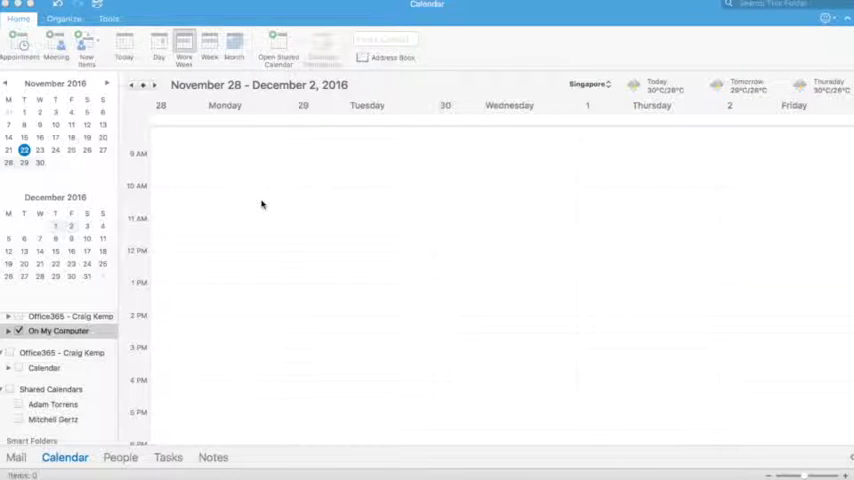
pyautogui.scroll(1, 32, 333)
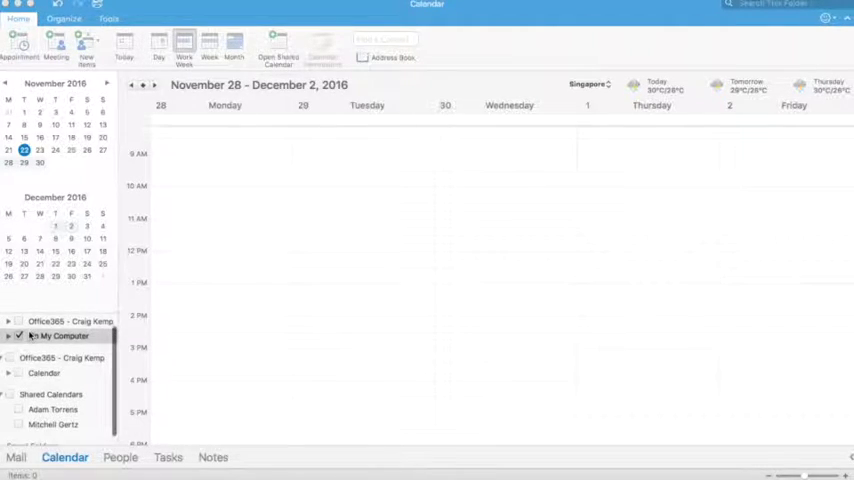
# Step: Show only the On My Computer calendar and hide the Office365 calendar's events
pyautogui.click(32, 336)
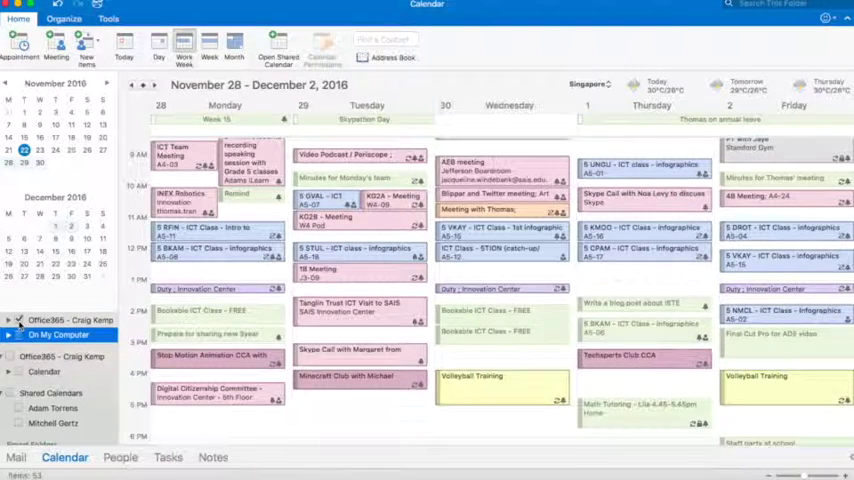
pyautogui.click(19, 321)
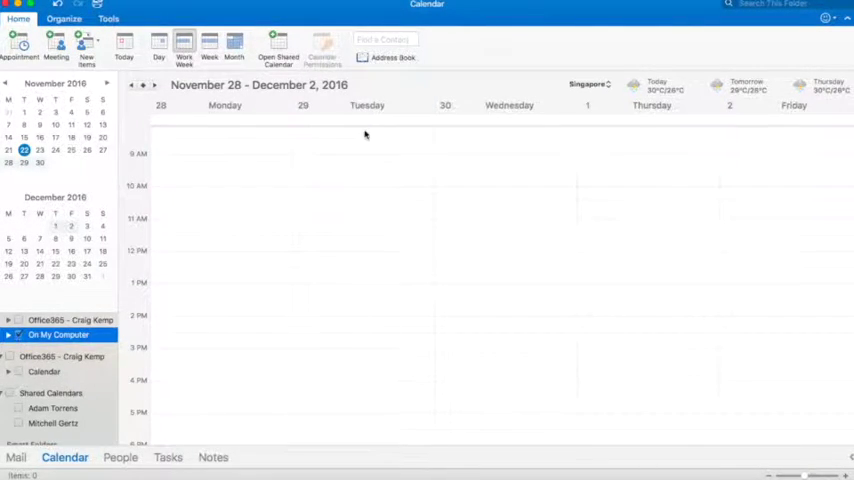
# Step: Create a Monday 28 November 9:00–10:00 AM appointment '5 Math Class' in A5-05 and bring up Recurrence
pyautogui.doubleClick(168, 161)
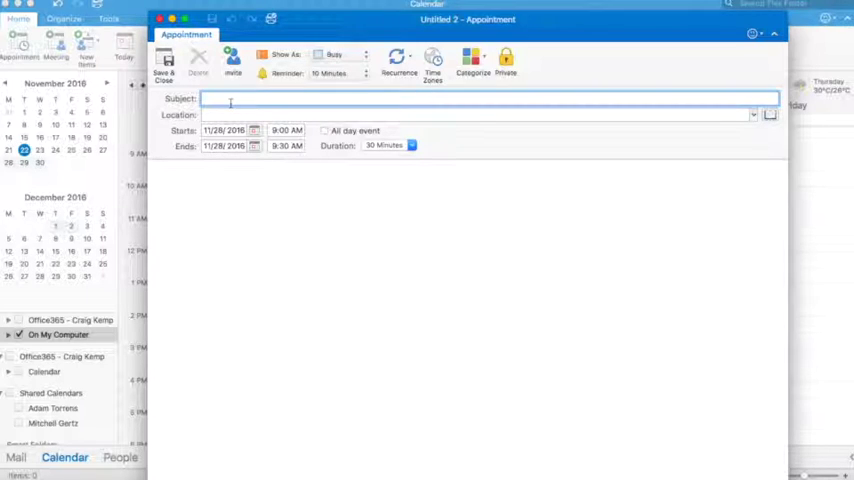
pyautogui.write('5 Math')
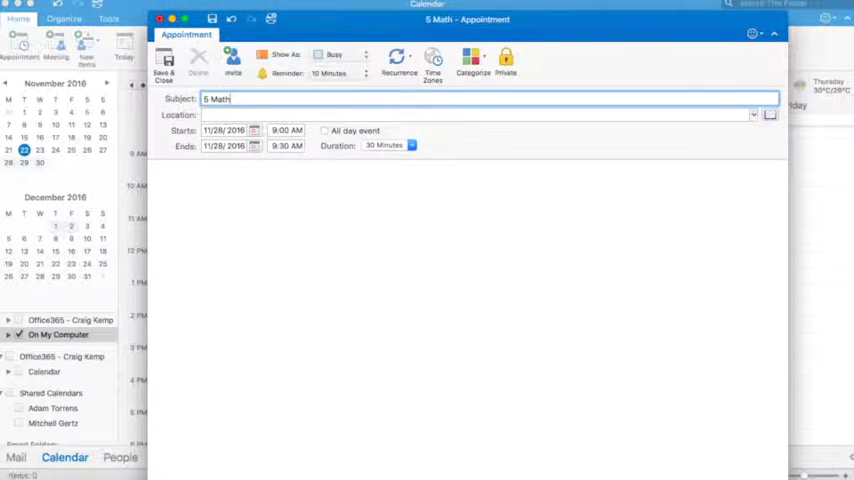
pyautogui.write(' Class')
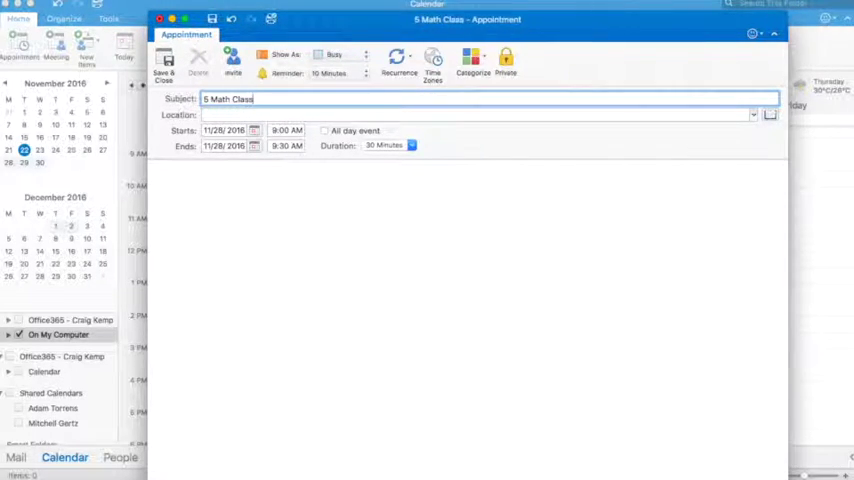
pyautogui.press('Tab')
pyautogui.write('A5-05')
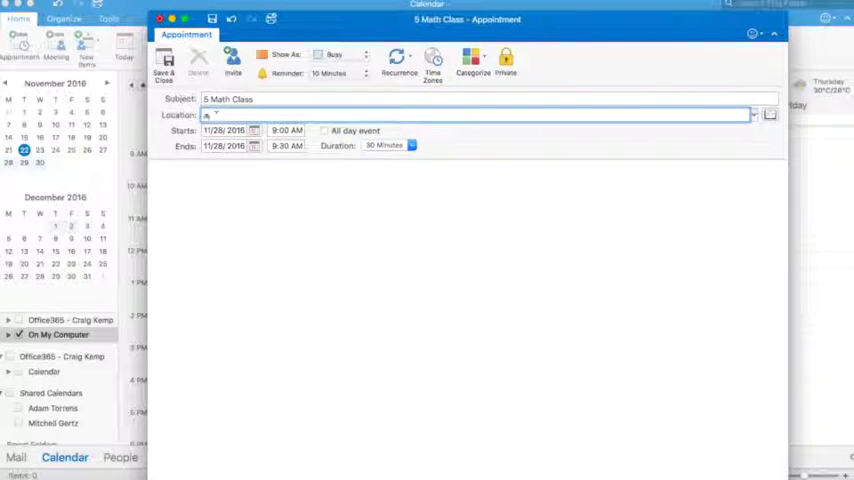
pyautogui.click(275, 146)
pyautogui.write('10:')
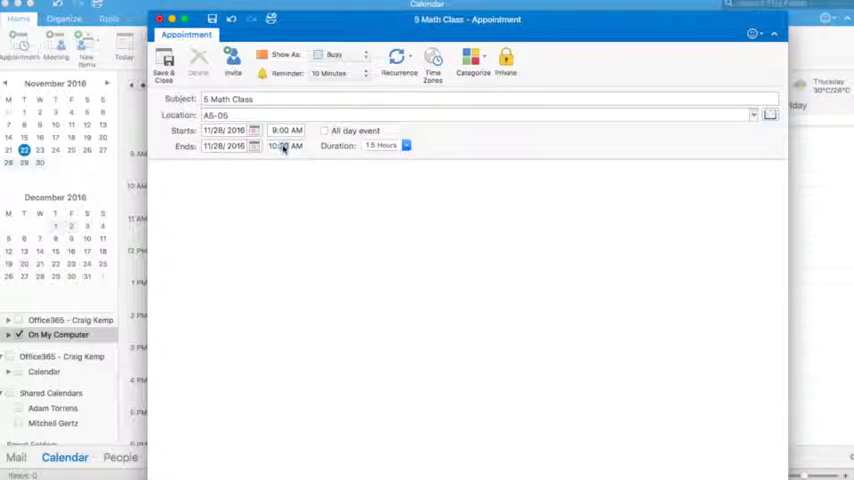
pyautogui.write('00')
pyautogui.click(403, 61)
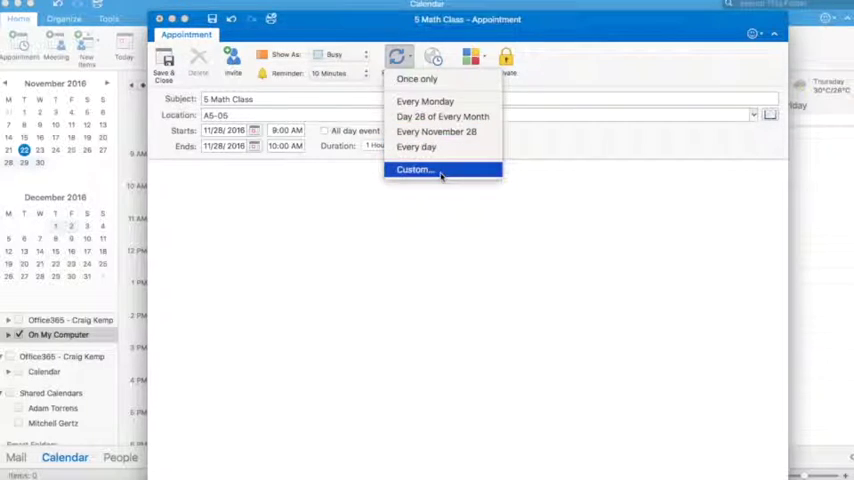
# Step: Set a custom weekly recurrence on Monday, Wednesday and Friday ending by 2/13/2017
pyautogui.click(442, 172)
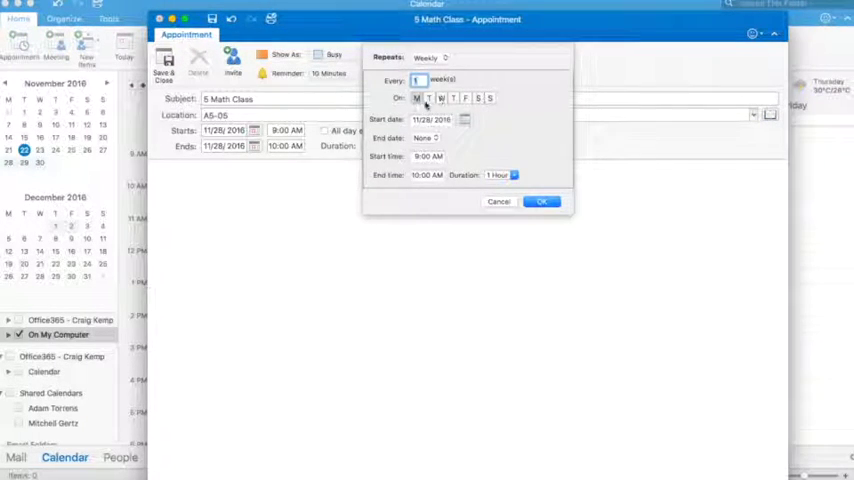
pyautogui.click(443, 99)
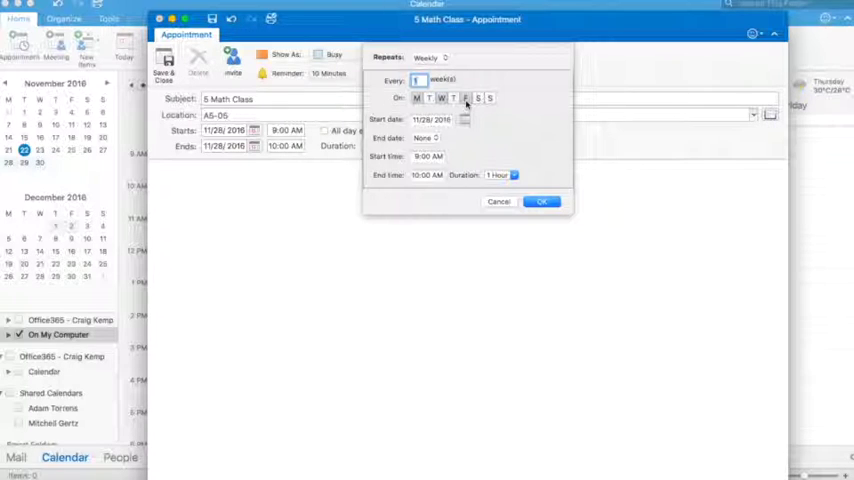
pyautogui.click(444, 58)
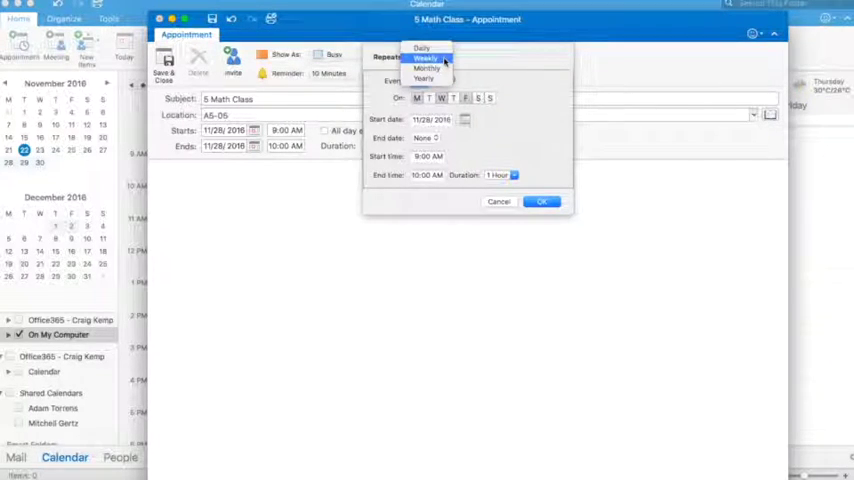
pyautogui.click(440, 58)
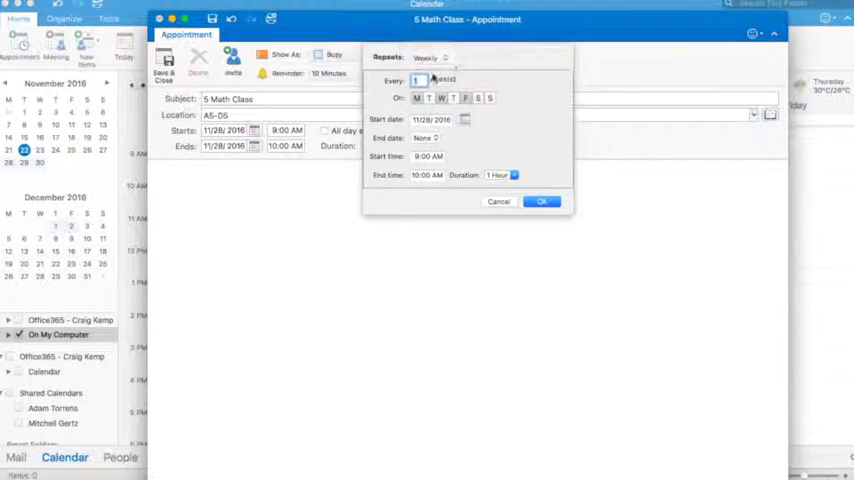
pyautogui.click(425, 138)
pyautogui.click(428, 160)
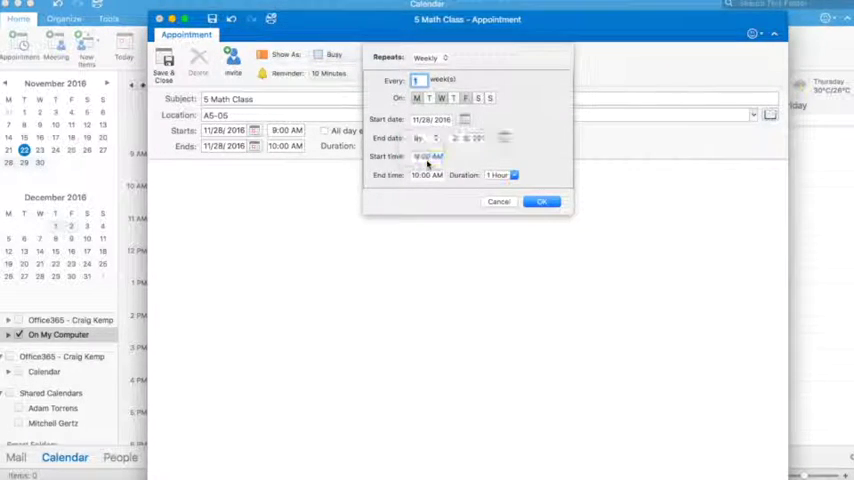
pyautogui.click(505, 138)
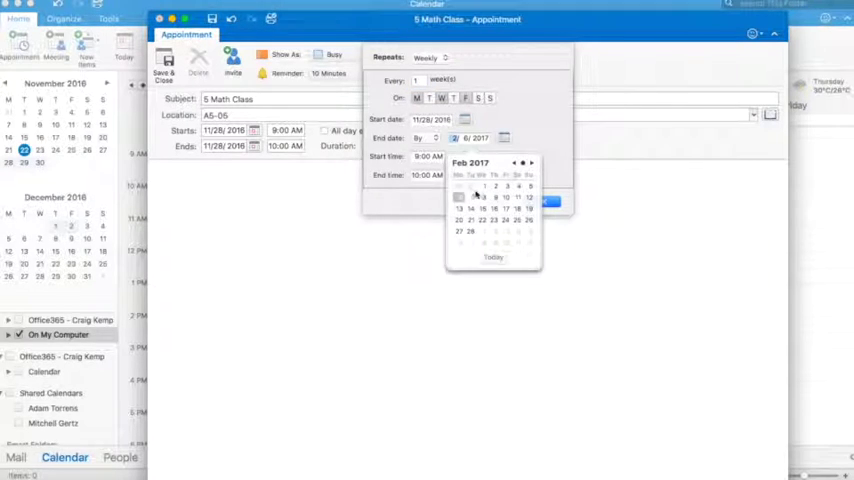
pyautogui.click(459, 209)
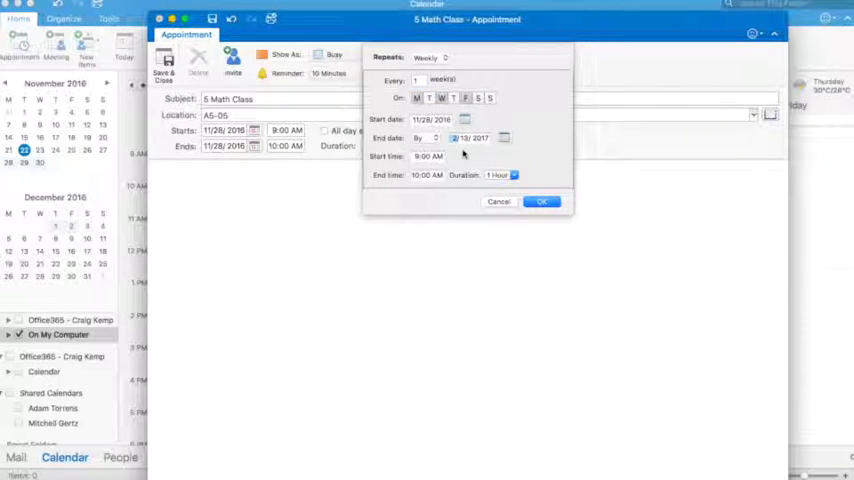
pyautogui.click(540, 202)
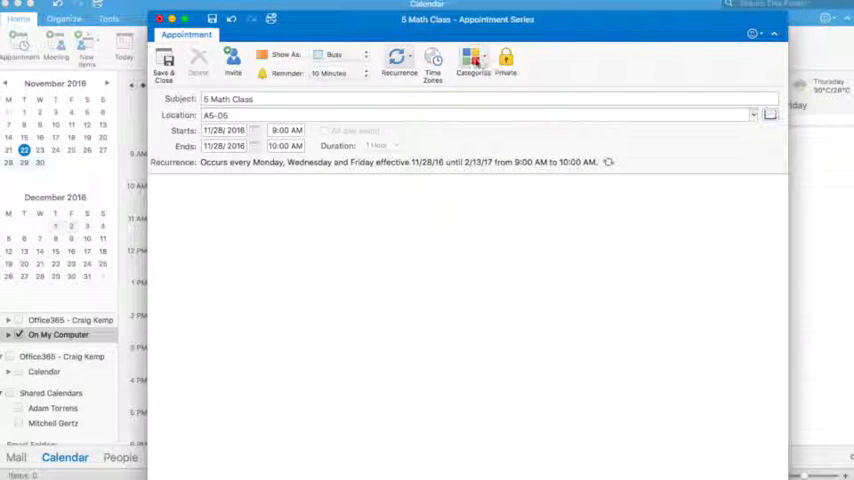
pyautogui.click(478, 62)
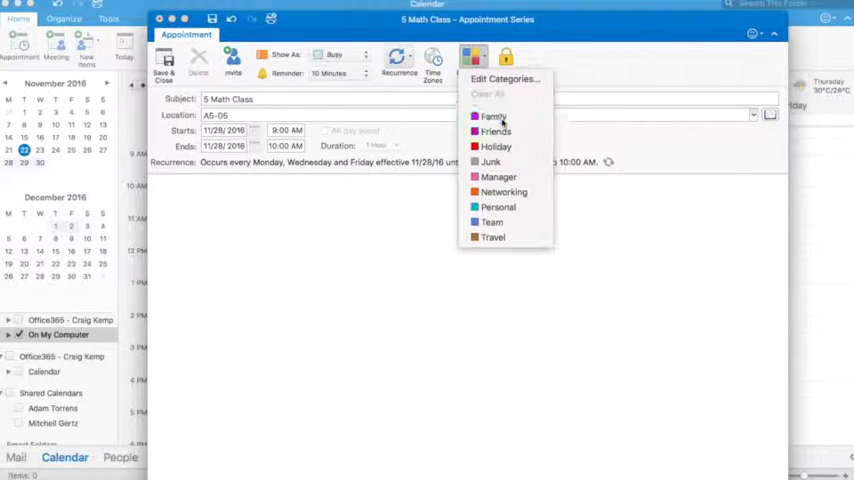
# Step: Tag the series with the Family category and set its reminder to None
pyautogui.click(503, 119)
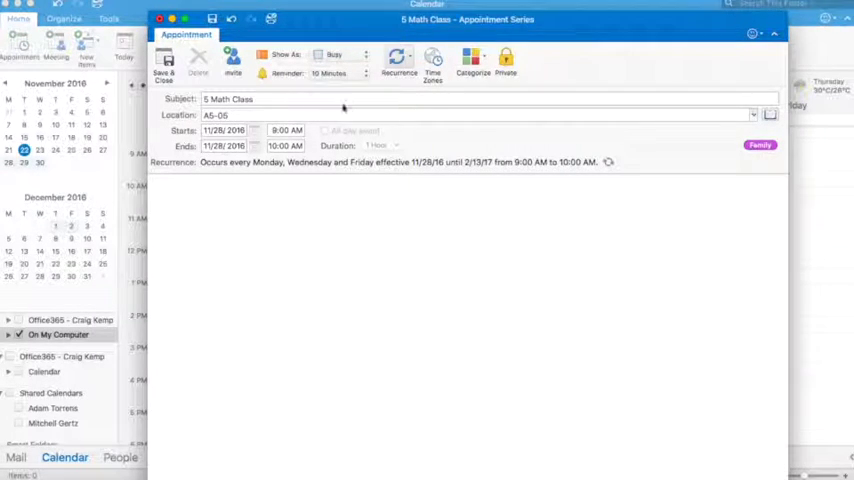
pyautogui.click(333, 77)
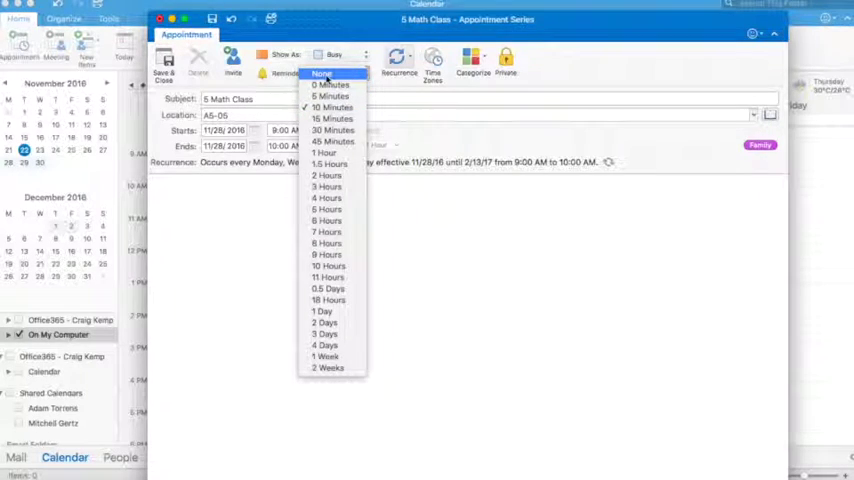
pyautogui.click(323, 74)
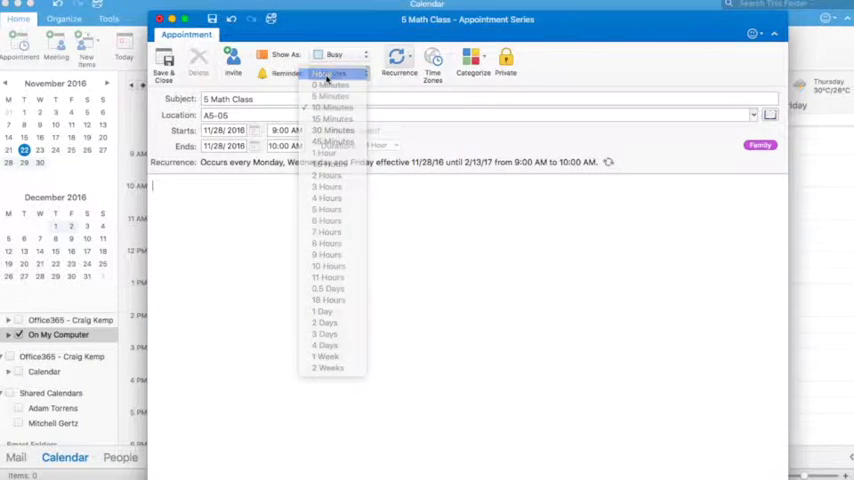
# Step: Preview it as a meeting invitation, revert to a plain appointment, and save and close the series
pyautogui.click(231, 60)
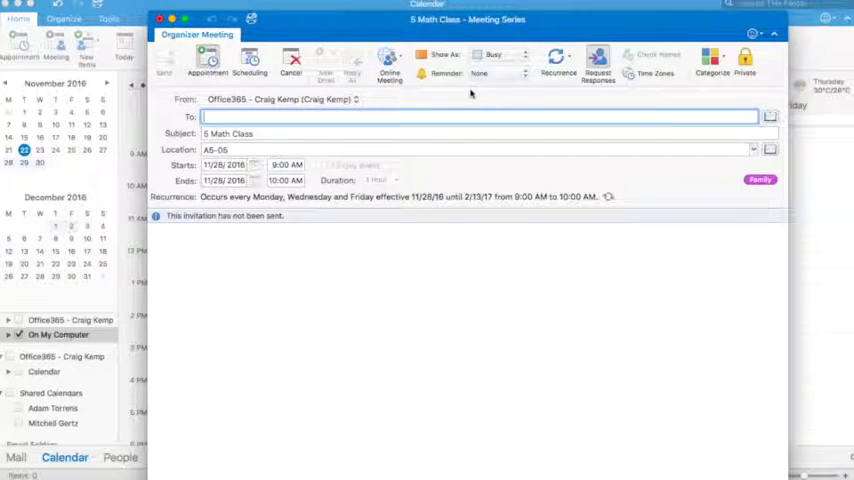
pyautogui.click(291, 62)
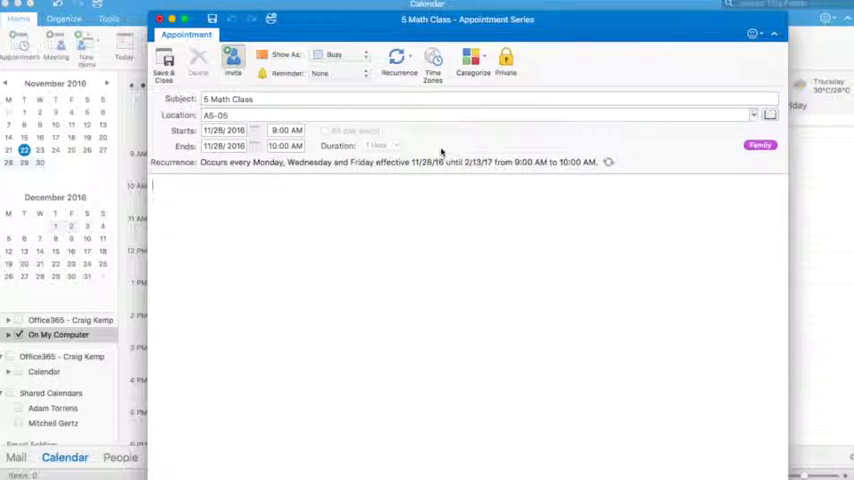
pyautogui.click(167, 59)
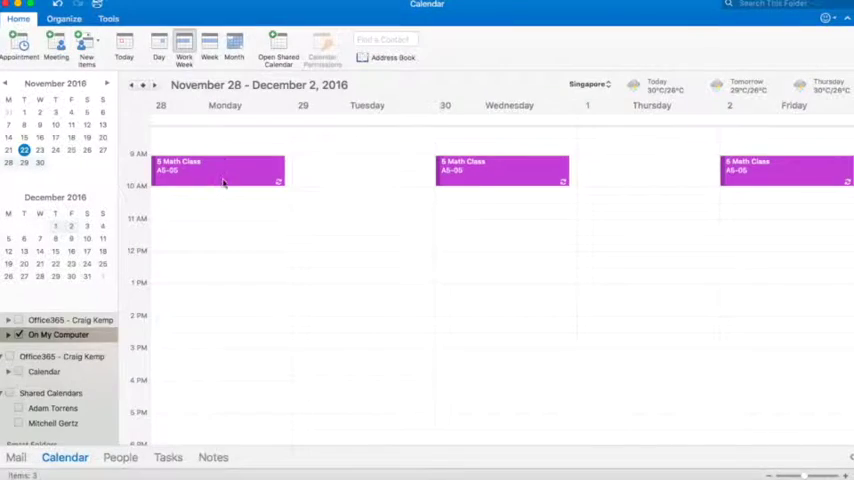
# Step: Browse neighbouring weeks and settle on the November 28 – December 2 work week showing 5 Math Class
pyautogui.click(153, 85)
pyautogui.click(153, 85)
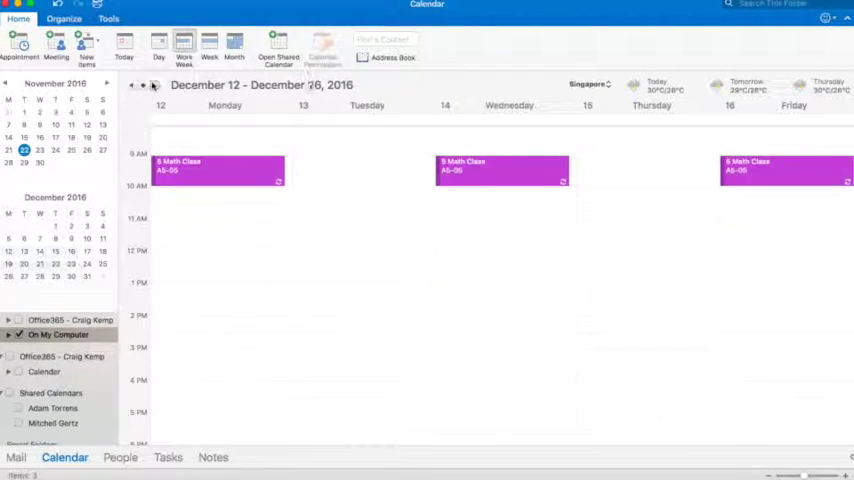
pyautogui.click(131, 86)
pyautogui.click(131, 86)
pyautogui.click(131, 86)
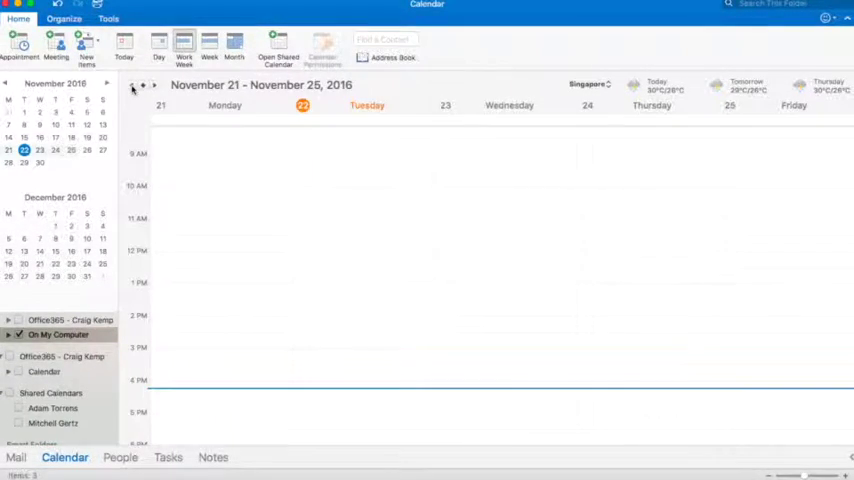
pyautogui.click(154, 86)
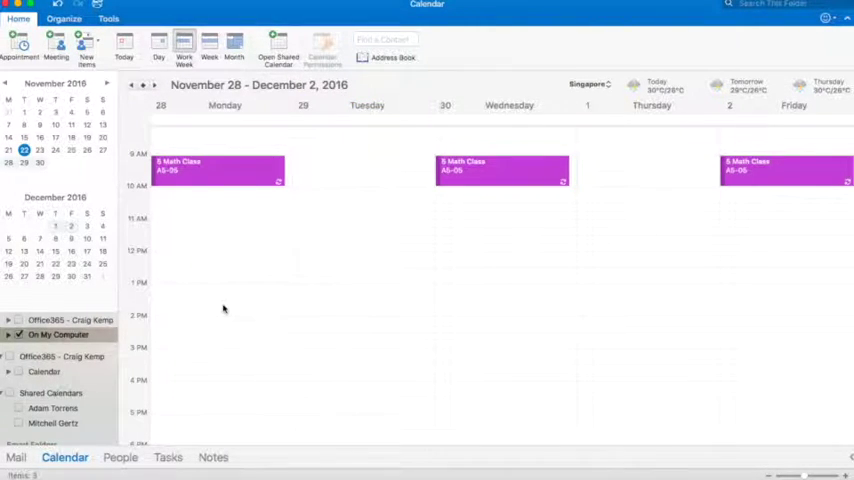
# Step: Create a Tuesday 11/29 appointment 'Duty' at Innovation Center starting 1:05 PM, fixing a subject typo
pyautogui.doubleClick(297, 287)
pyautogui.click(285, 131)
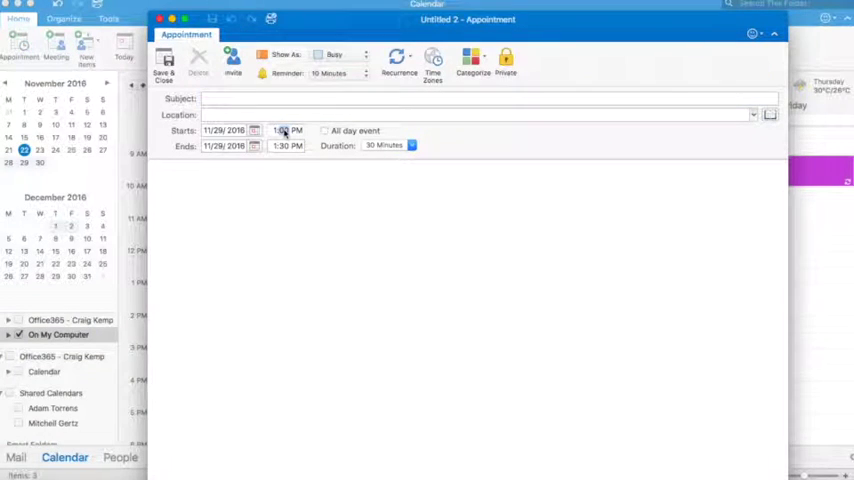
pyautogui.write('05')
pyautogui.click(286, 146)
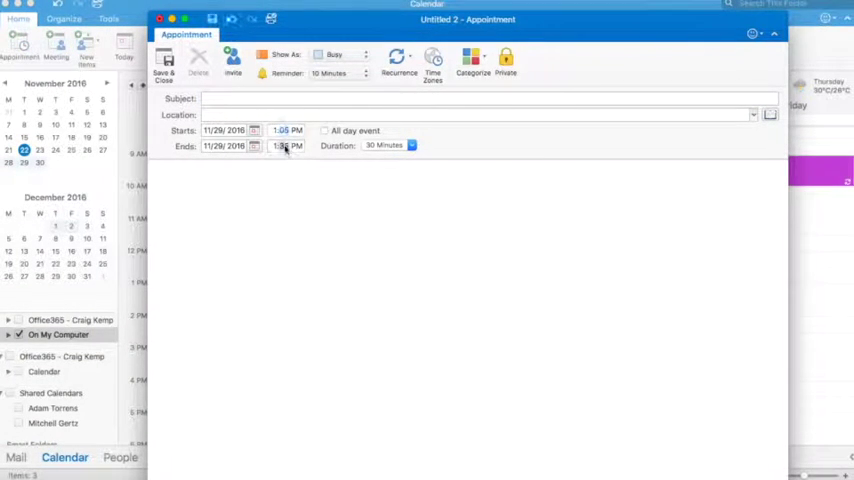
pyautogui.click(244, 97)
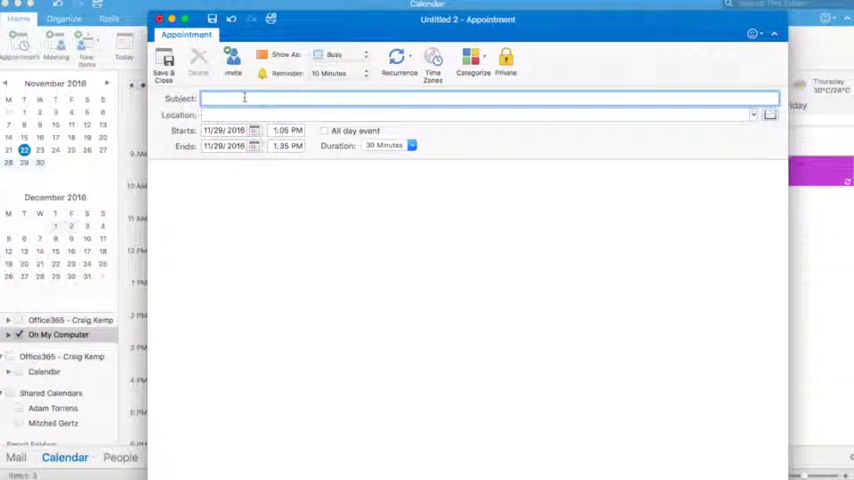
pyautogui.write('Suty')
pyautogui.press('Tab')
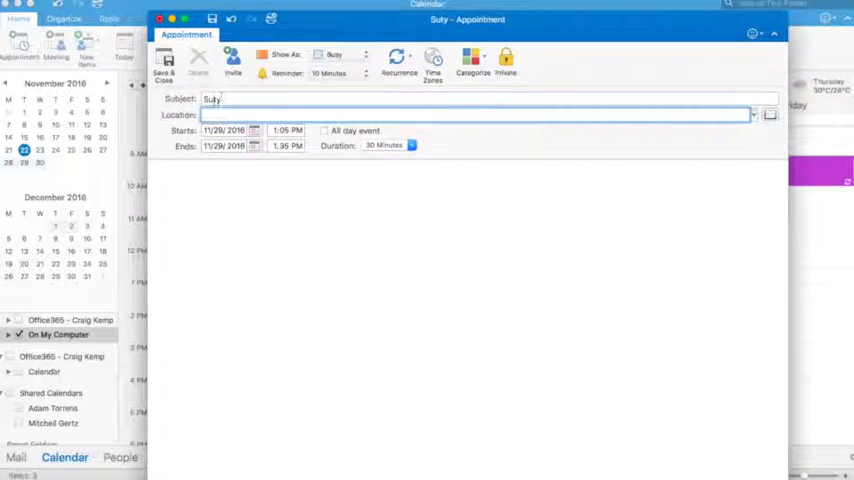
pyautogui.click(204, 99)
pyautogui.press('Delete')
pyautogui.write('D')
pyautogui.press('Tab')
pyautogui.write('Innovation Center')
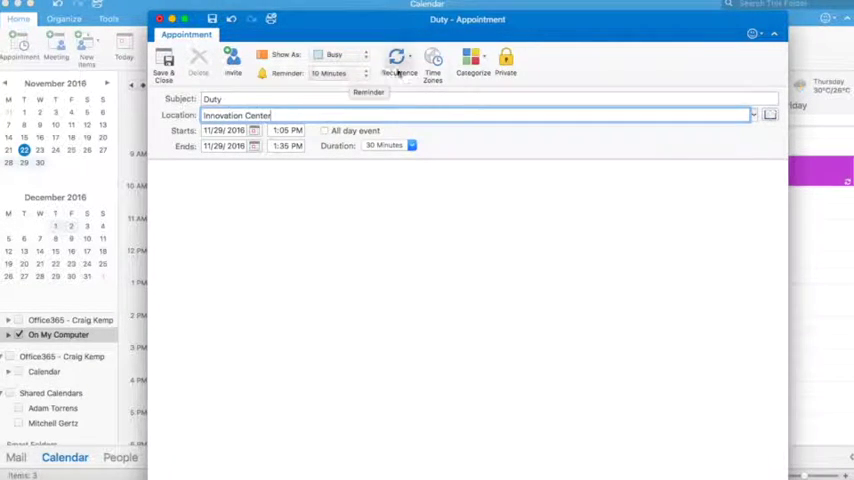
# Step: Tag the Duty appointment with the Holiday category and bring up its repeat options
pyautogui.click(473, 62)
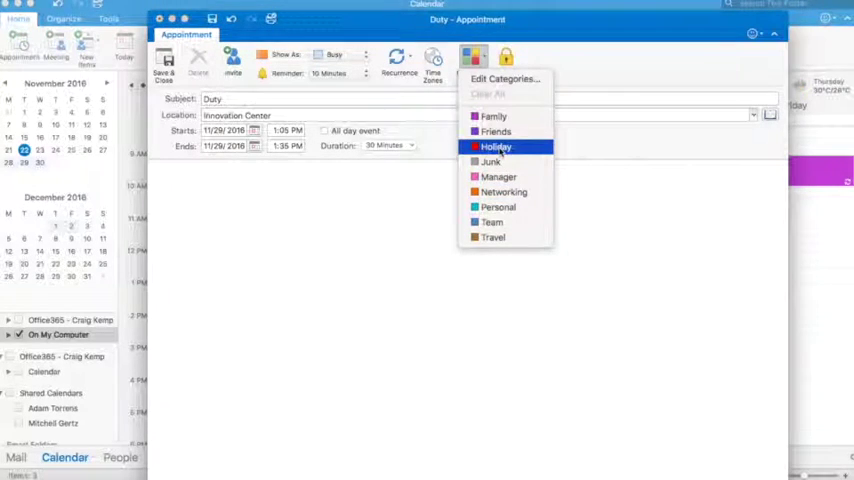
pyautogui.click(500, 148)
pyautogui.click(398, 58)
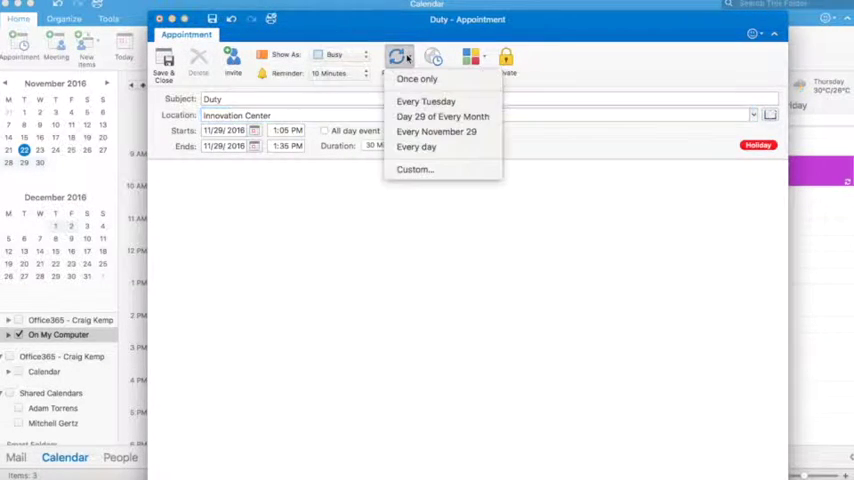
# Step: Set a custom weekly repeat on Tuesday and Thursday and save the Duty series to the calendar
pyautogui.click(415, 169)
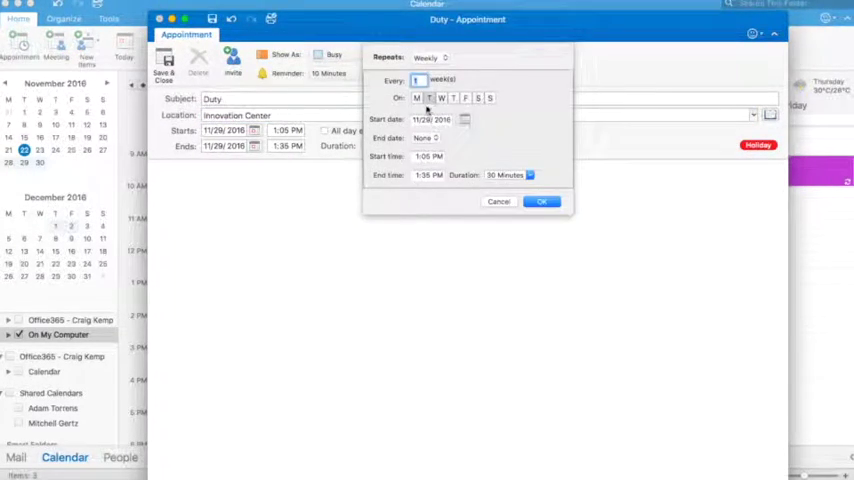
pyautogui.click(453, 97)
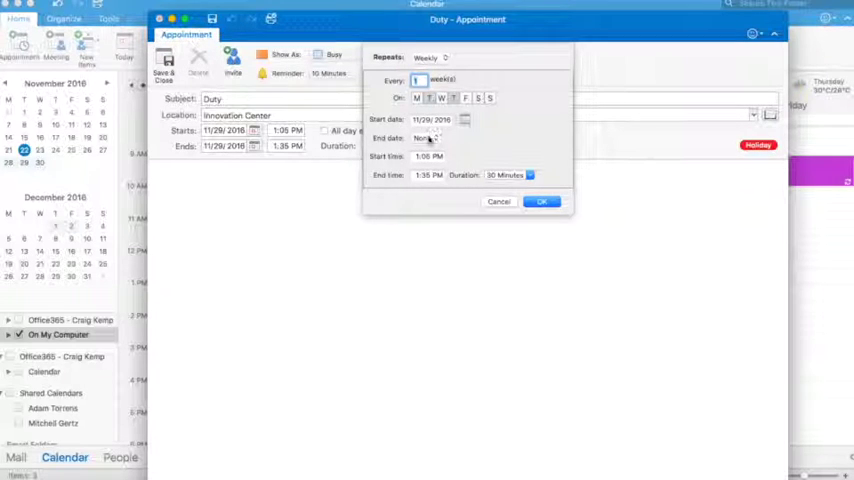
pyautogui.click(542, 201)
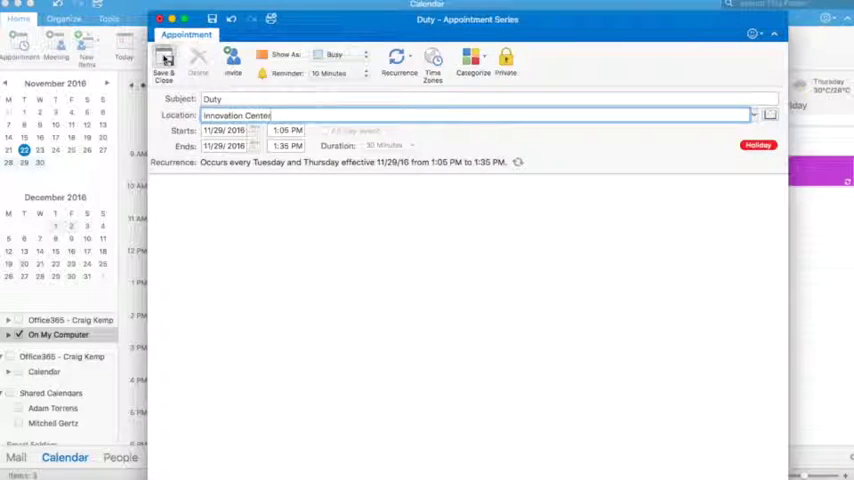
pyautogui.click(167, 59)
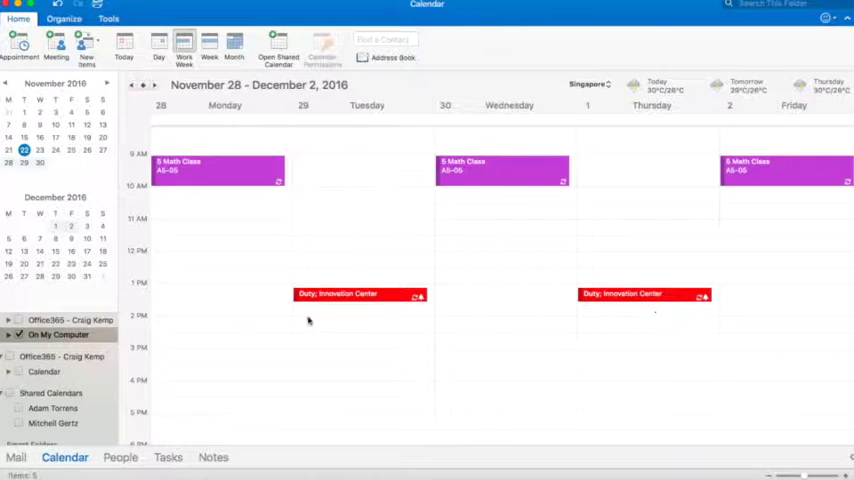
# Step: Check the following week, return to November 28 and start a new Monday 10 AM appointment
pyautogui.click(154, 86)
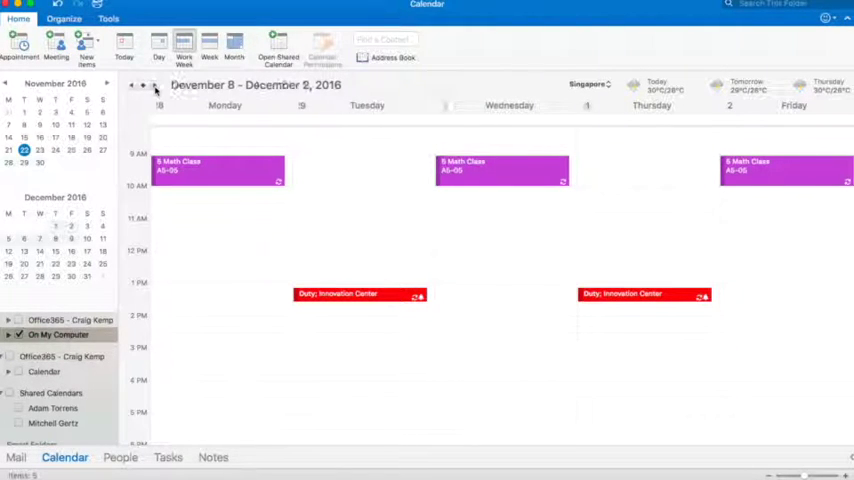
pyautogui.click(132, 86)
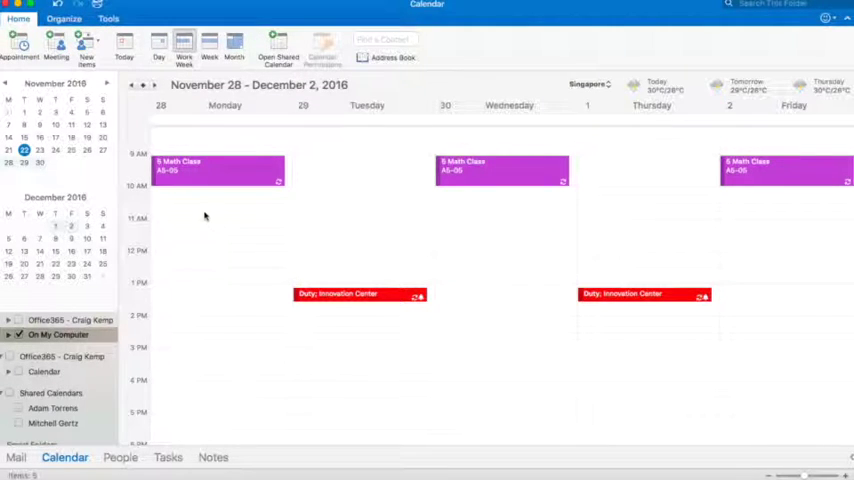
pyautogui.doubleClick(172, 193)
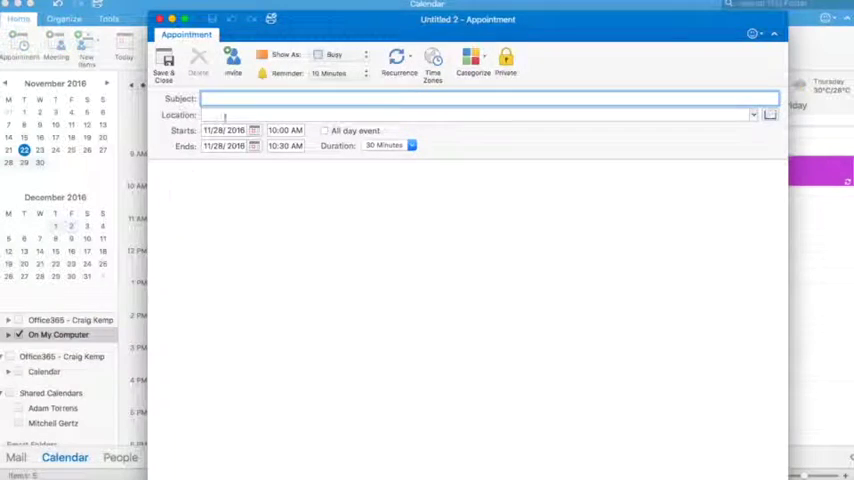
# Step: Title it 'To discuss Innovation Center quotes' in A4-05 and turn it into a meeting invitation
pyautogui.click(254, 131)
pyautogui.click(231, 99)
pyautogui.write('To discuss ')
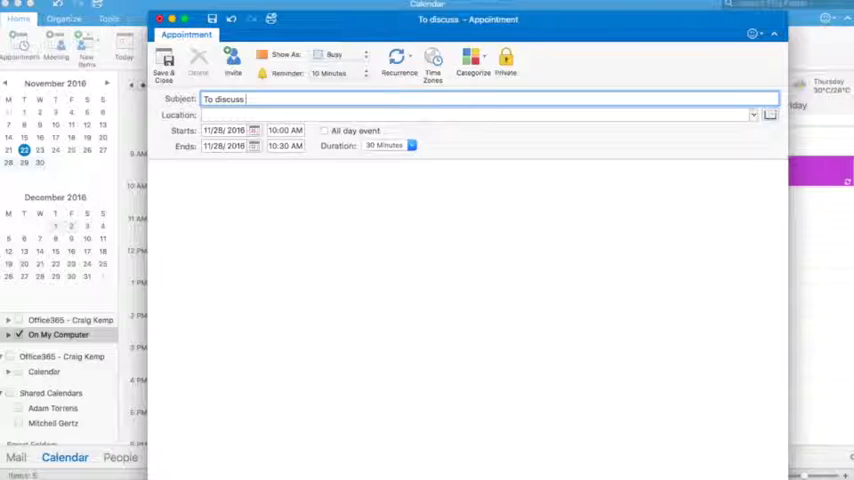
pyautogui.write('Innovation Center qu')
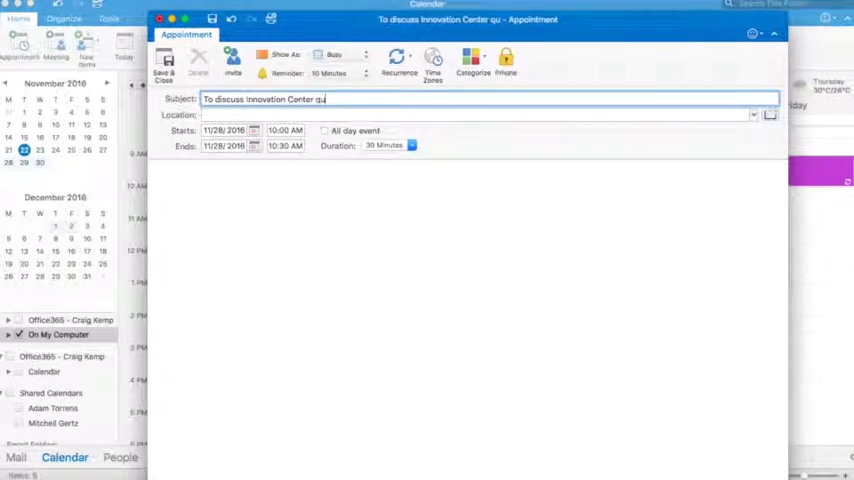
pyautogui.write('otes')
pyautogui.click(230, 113)
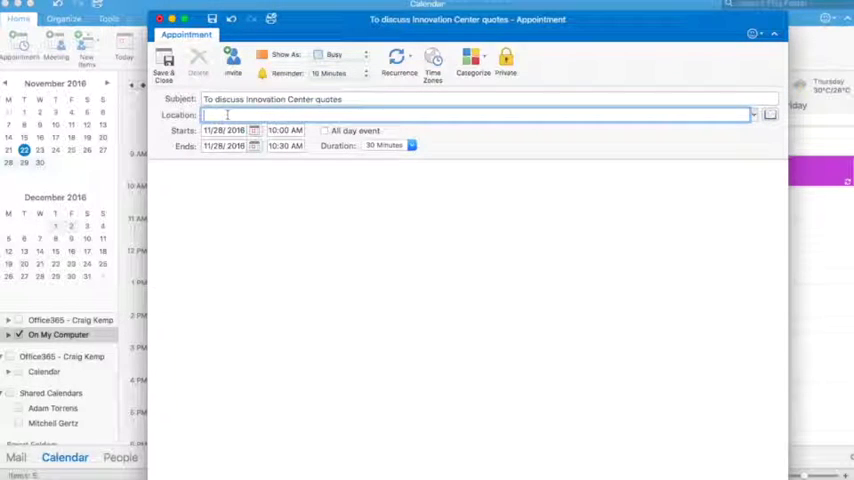
pyautogui.write('A4-05')
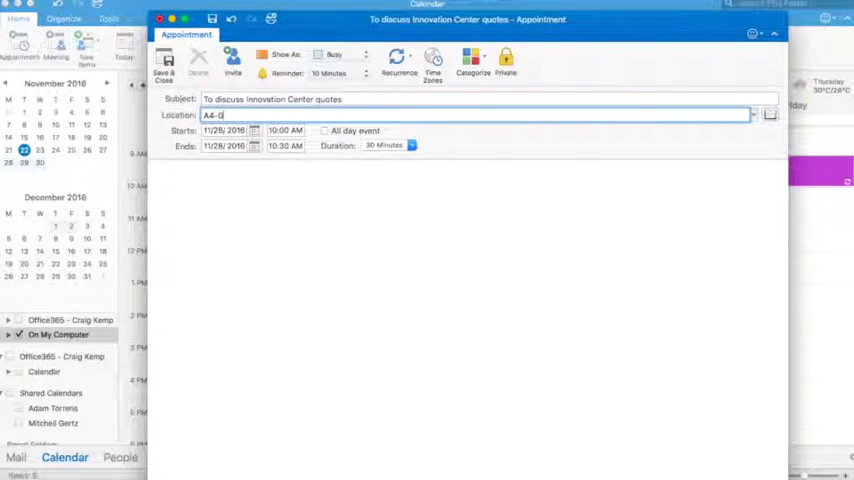
pyautogui.click(232, 62)
pyautogui.write('hom')
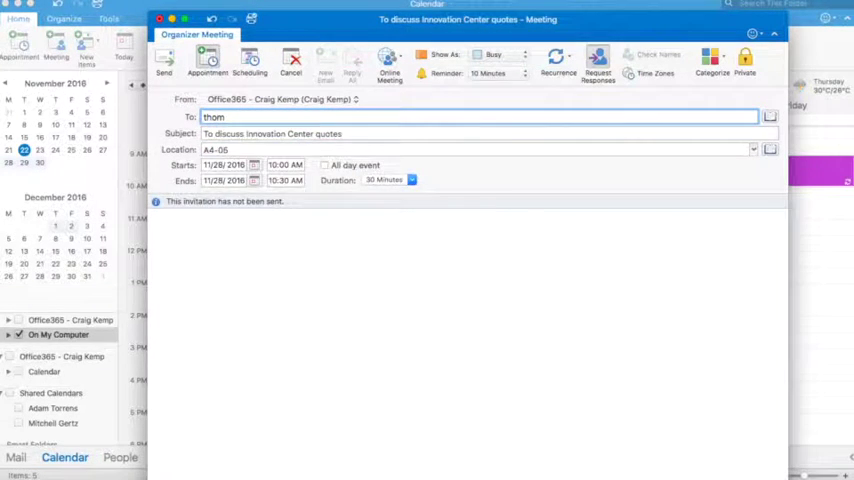
# Step: Accept the suggested recipient and tag the meeting with the Personal category
pyautogui.click(257, 193)
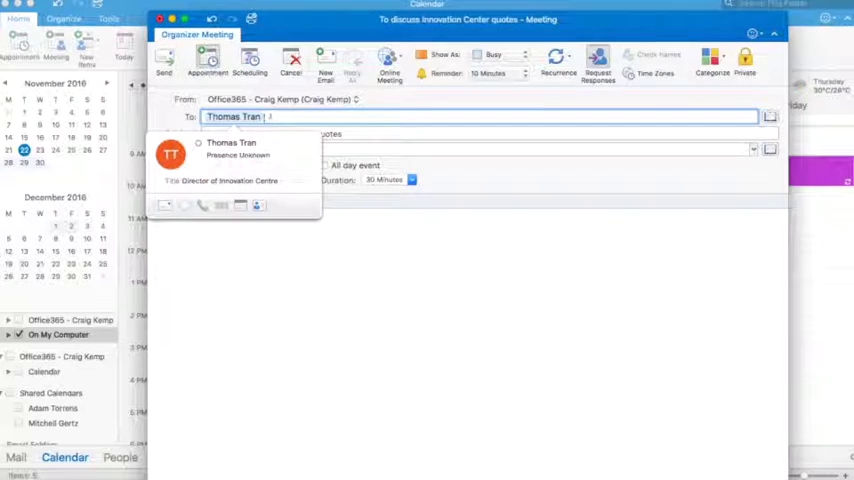
pyautogui.click(712, 60)
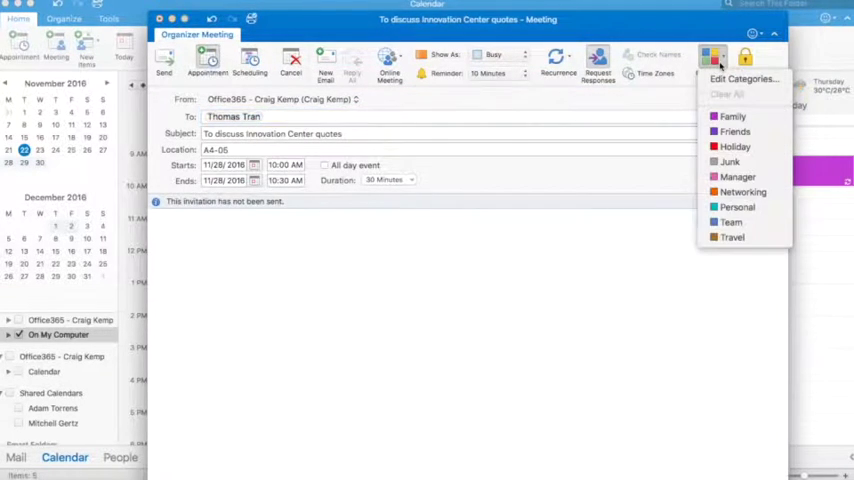
pyautogui.click(738, 208)
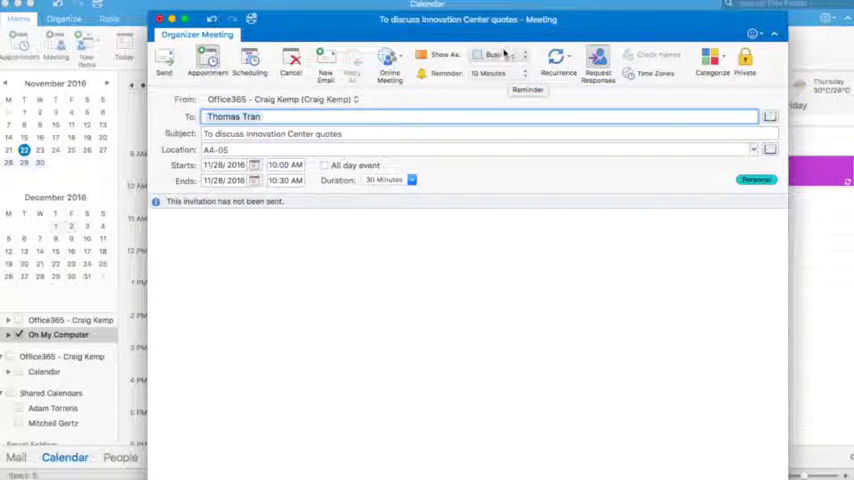
# Step: Keep Show As Busy, remove the invitee, cancel the invitation back to an appointment and close the window
pyautogui.click(503, 54)
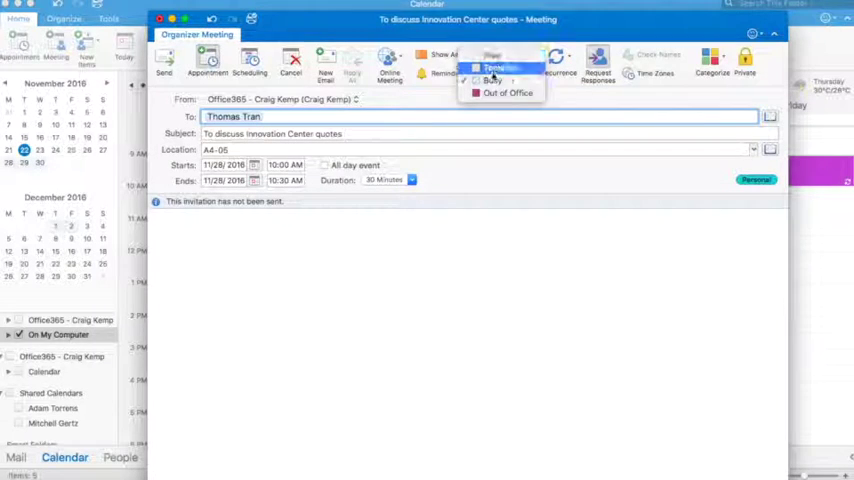
pyautogui.click(380, 92)
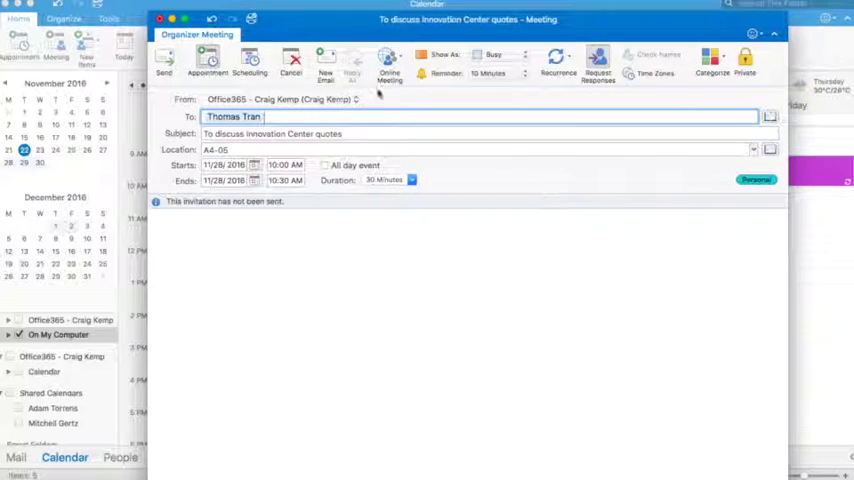
pyautogui.press('BackSpace')
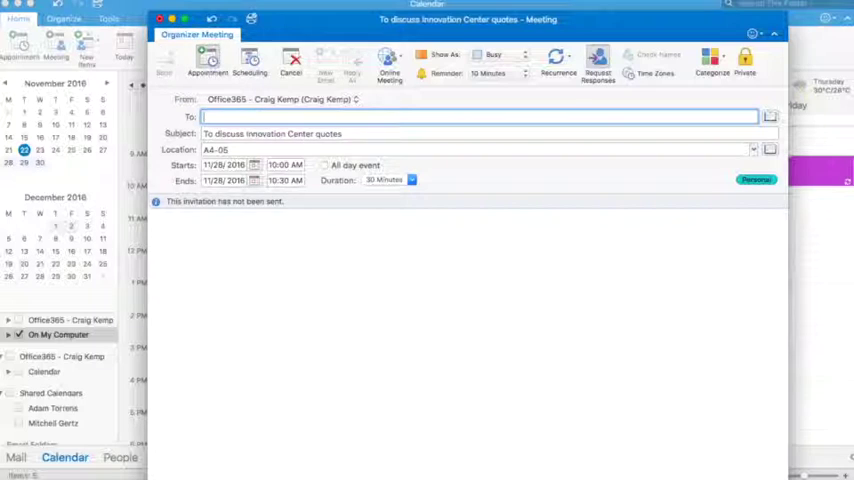
pyautogui.click(291, 62)
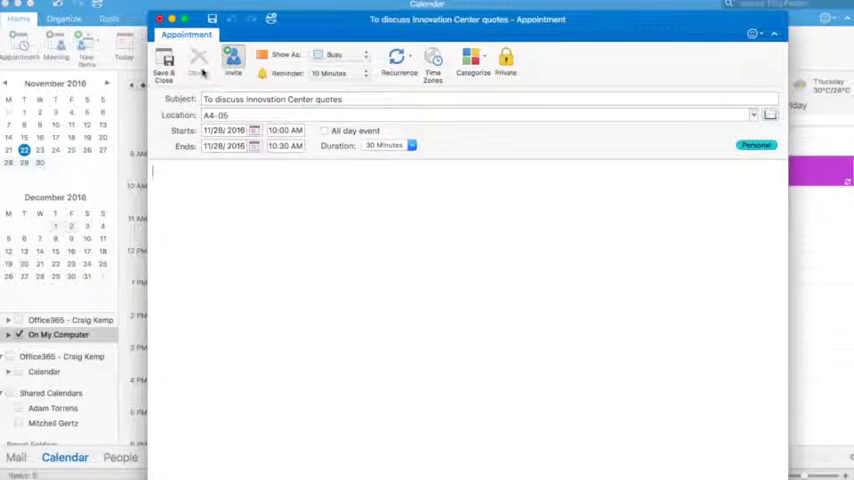
pyautogui.click(159, 19)
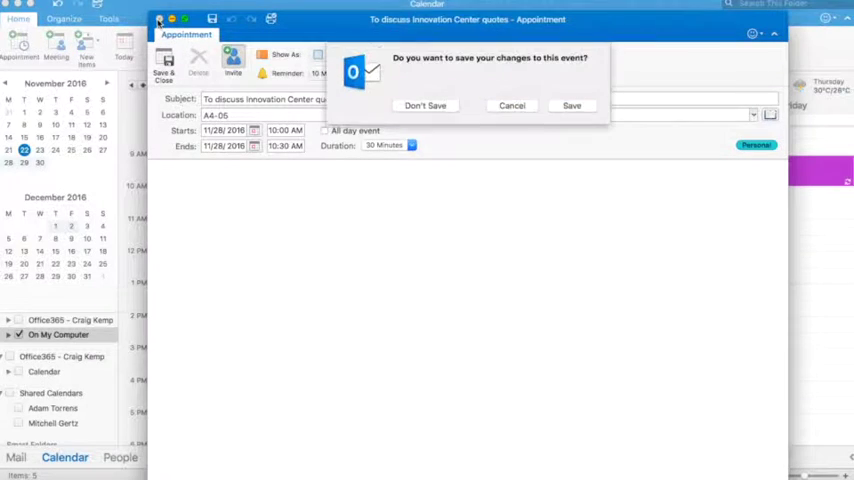
# Step: Discard the unsaved appointment, then browse the Organize and Tools ribbons and return to Home
pyautogui.click(412, 106)
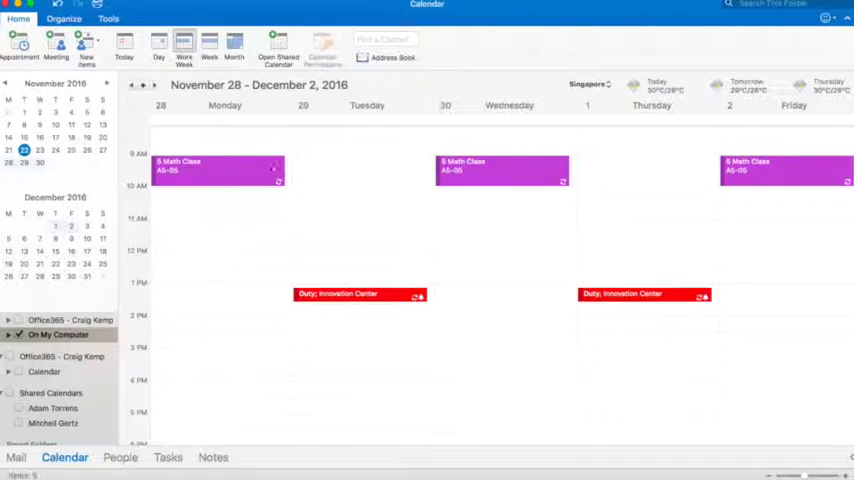
pyautogui.click(64, 19)
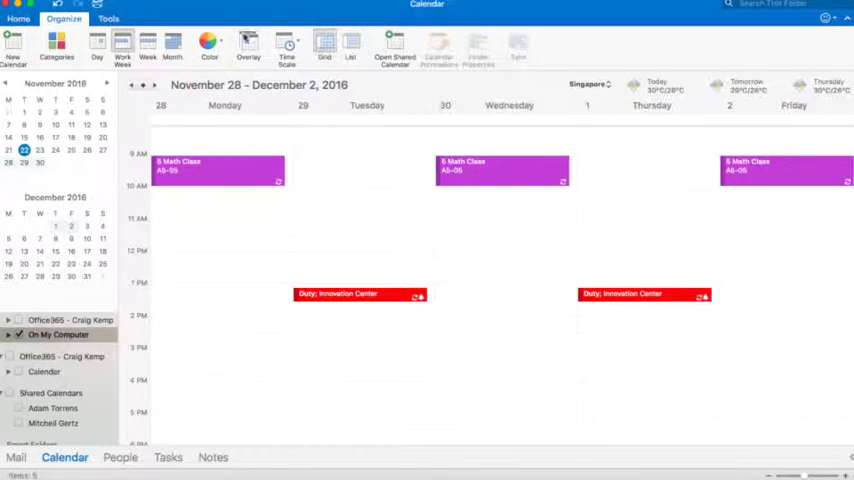
pyautogui.click(112, 19)
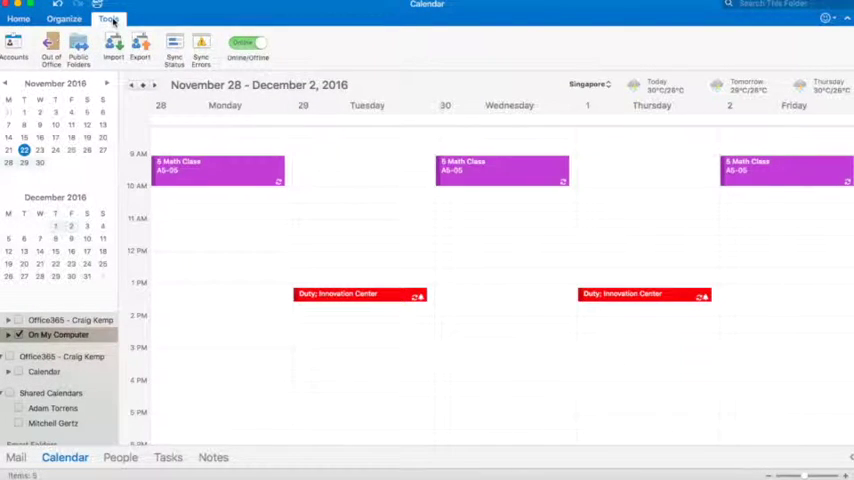
pyautogui.click(18, 19)
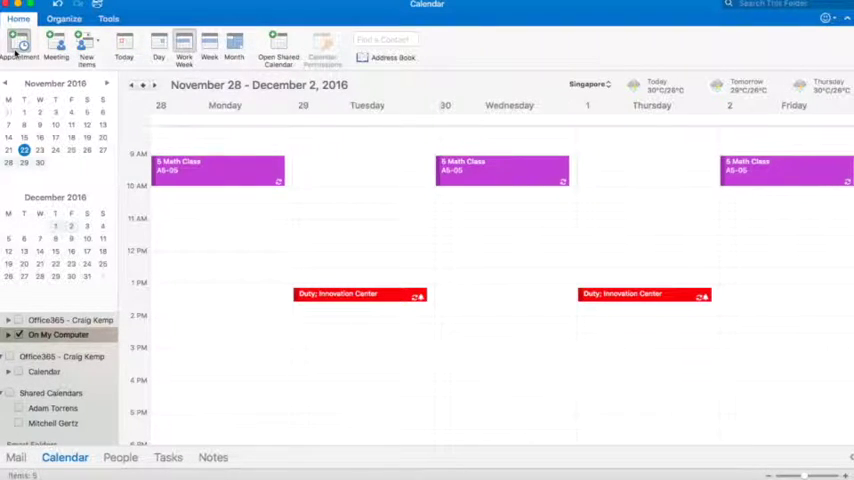
pyautogui.click(17, 48)
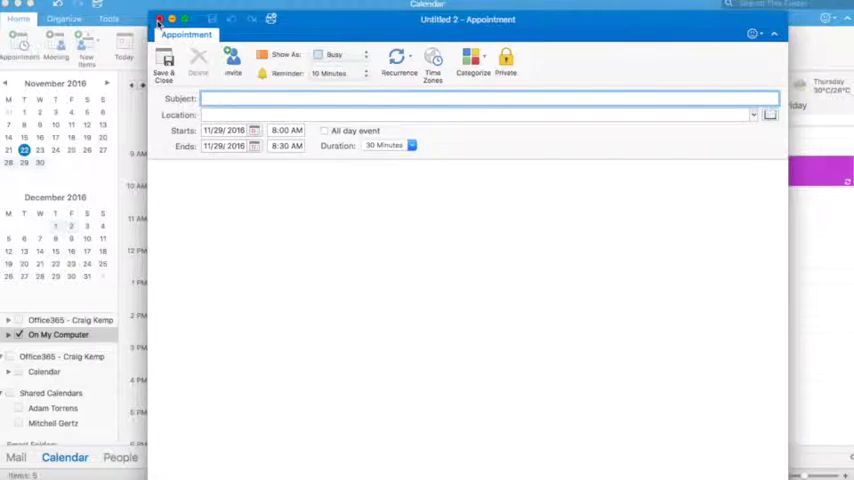
pyautogui.click(158, 20)
pyautogui.click(56, 45)
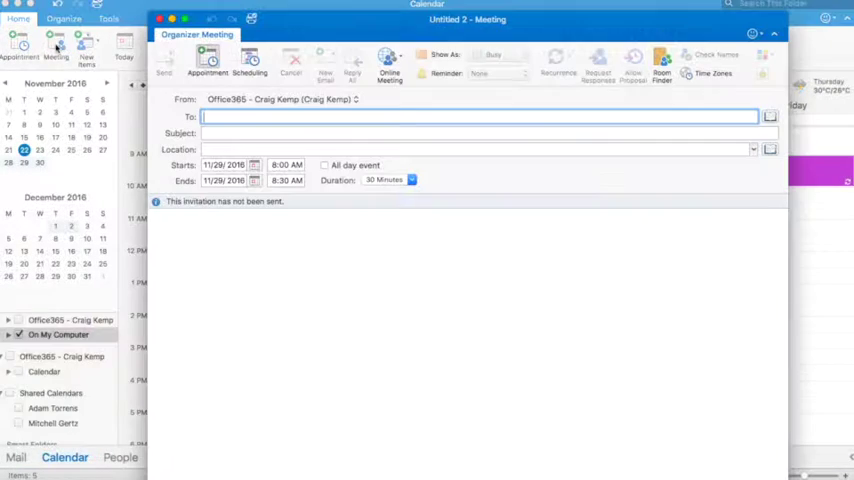
pyautogui.click(160, 19)
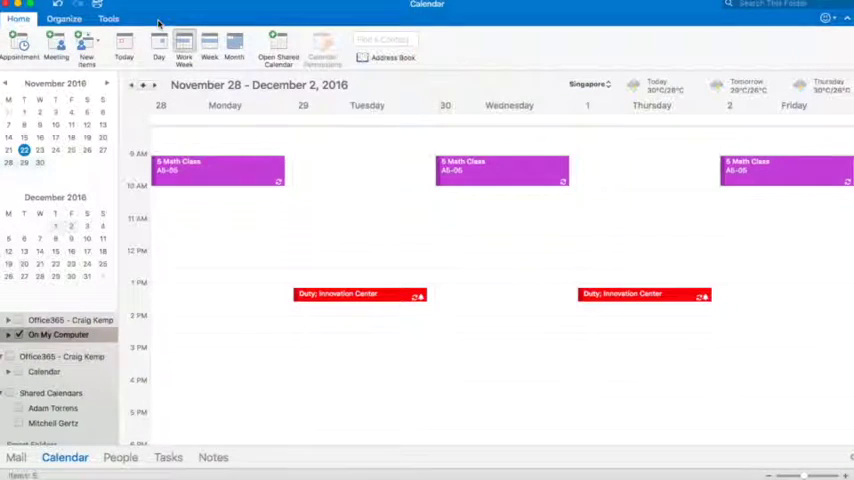
pyautogui.click(90, 47)
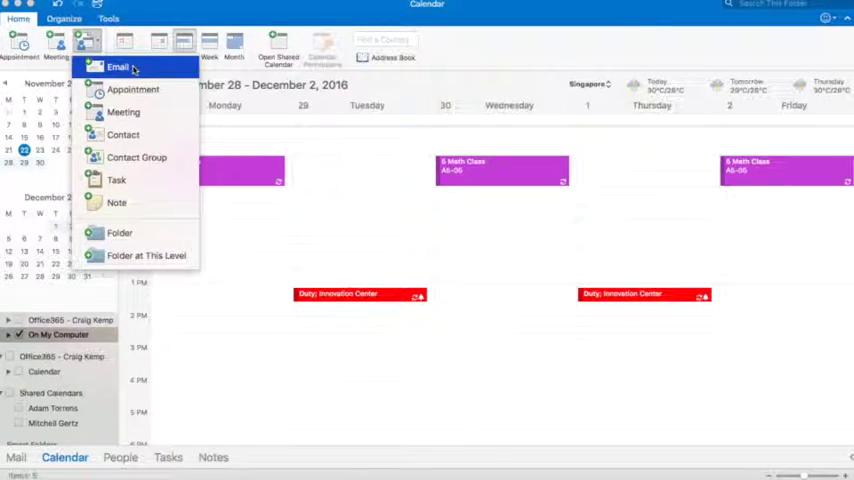
pyautogui.click(90, 47)
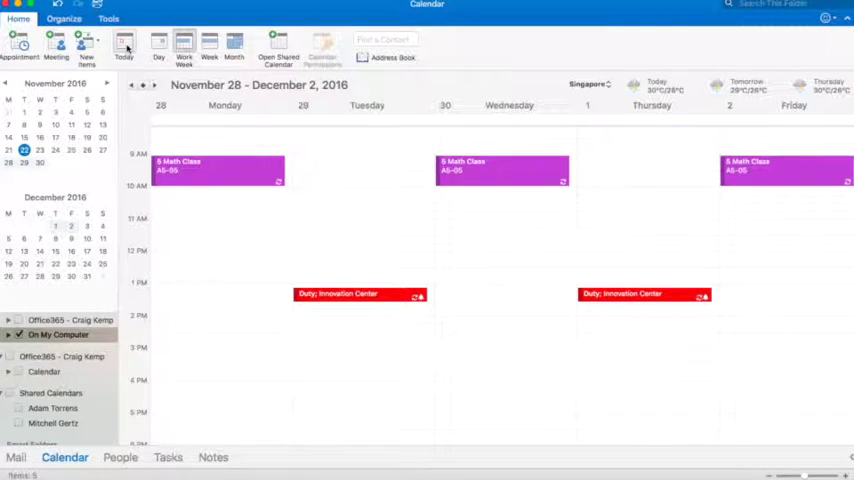
pyautogui.click(125, 46)
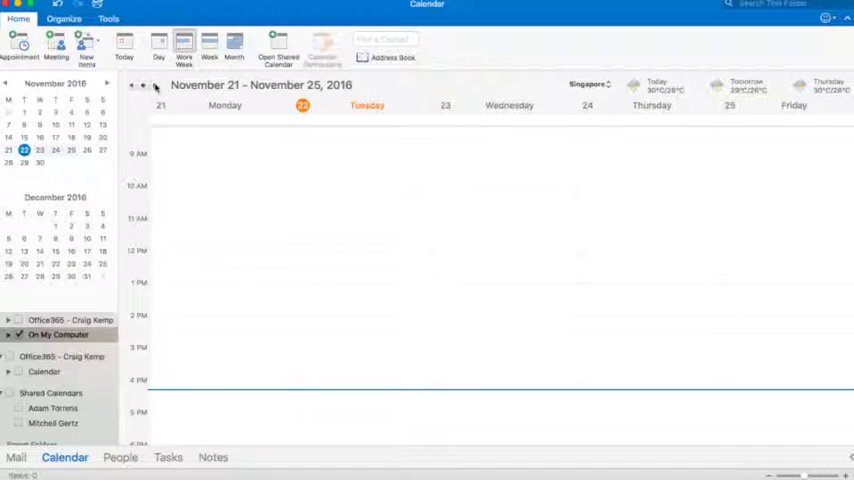
# Step: Page ahead through later weeks, then return to the current week of November 21–25
pyautogui.click(155, 86)
pyautogui.click(155, 86)
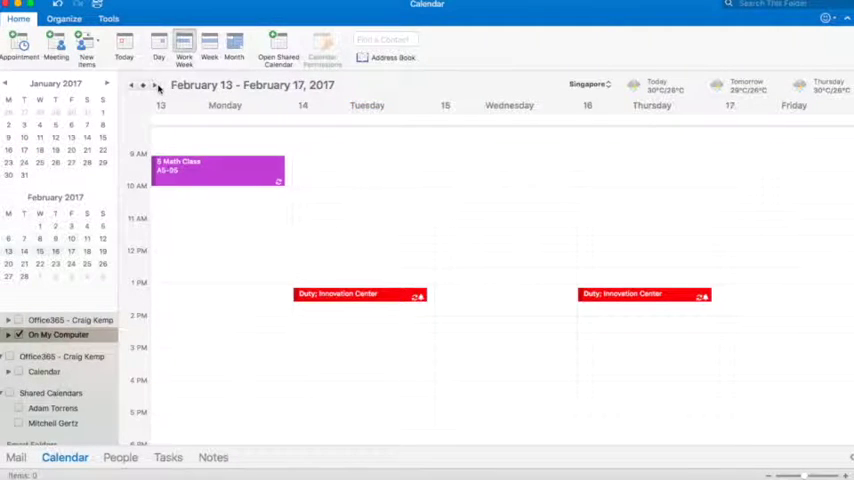
pyautogui.click(123, 50)
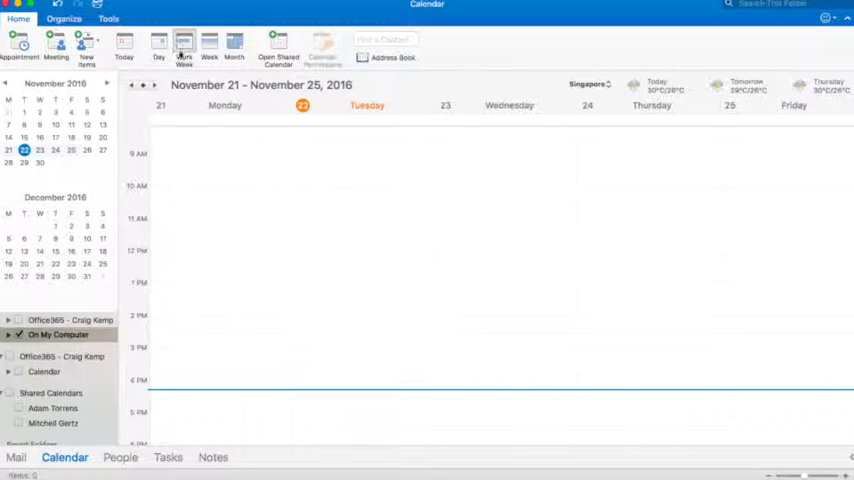
# Step: Cycle through Day, Work Week, Week and Month views, settling back on Work Week
pyautogui.click(156, 45)
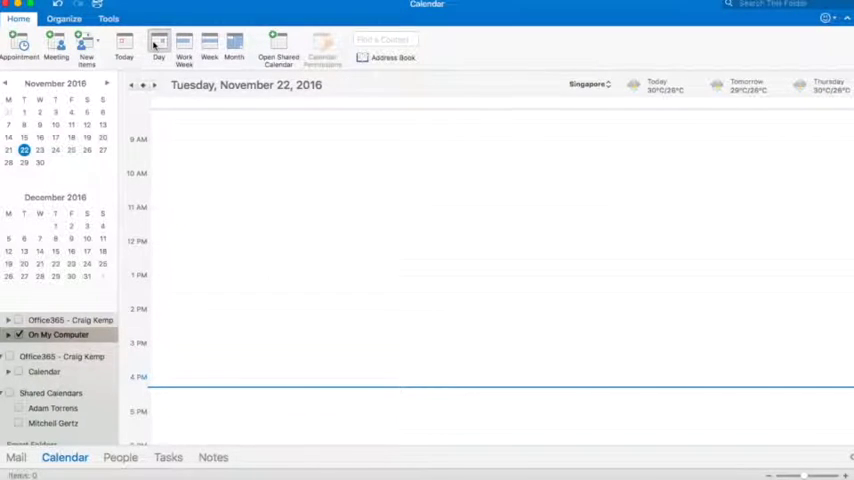
pyautogui.click(184, 46)
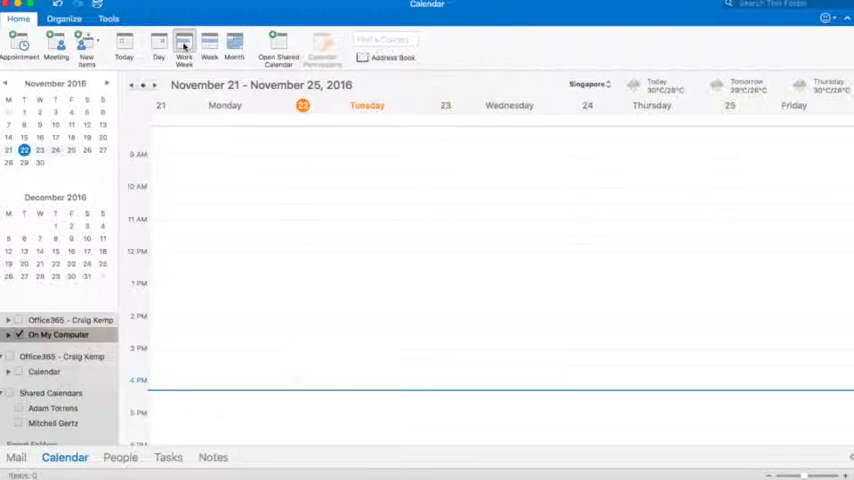
pyautogui.click(212, 46)
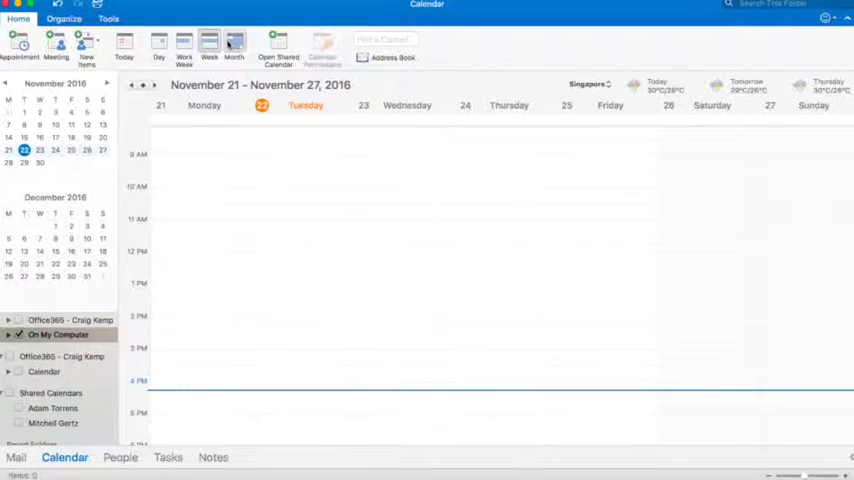
pyautogui.click(231, 45)
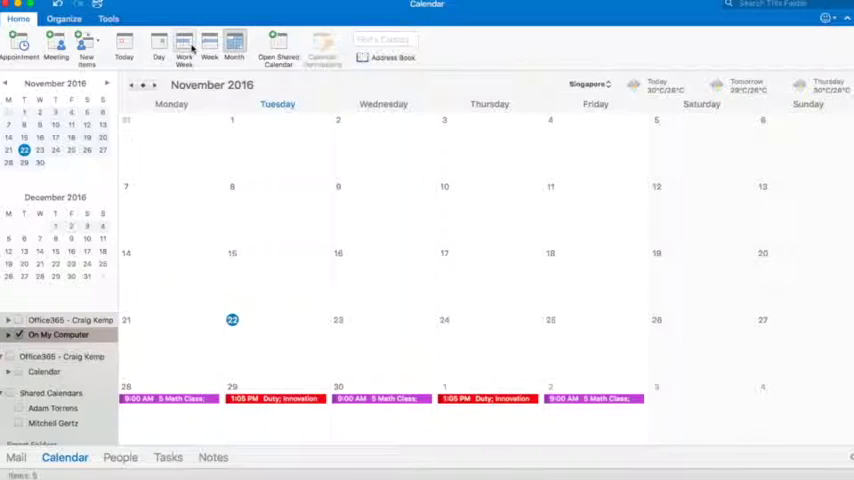
pyautogui.click(190, 47)
# Step: Bring up the Open Shared Calendar dialog
pyautogui.click(278, 42)
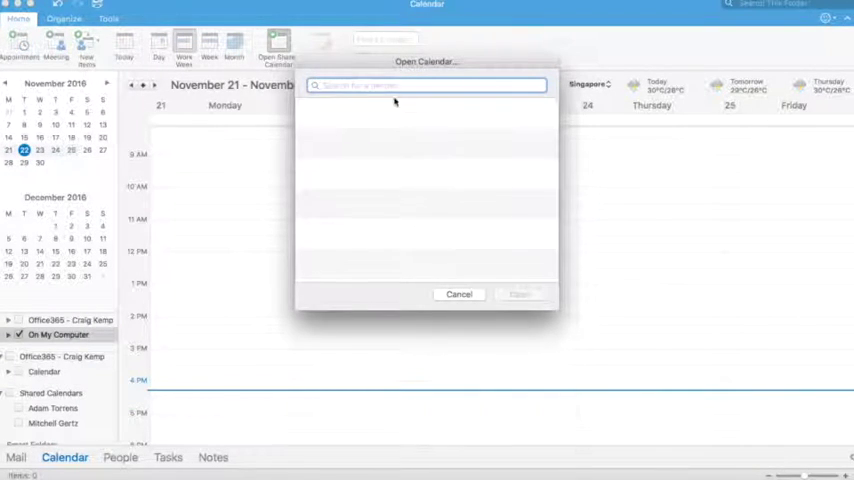
pyautogui.write('thom')
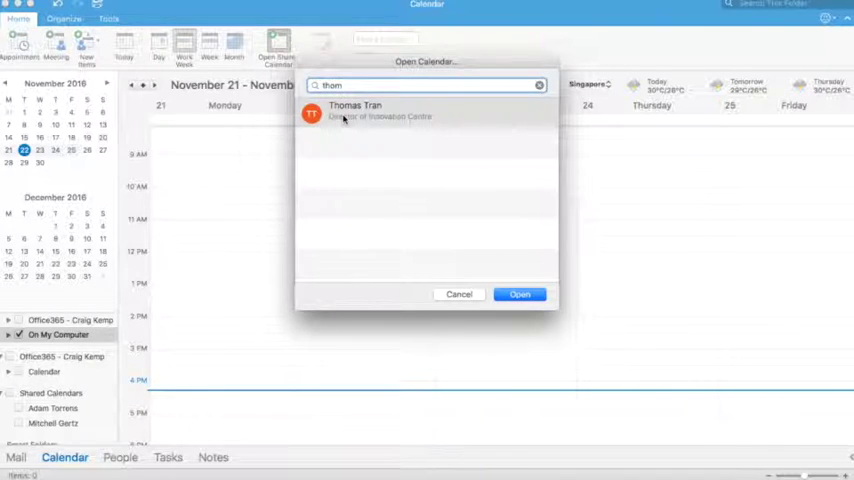
pyautogui.click(453, 295)
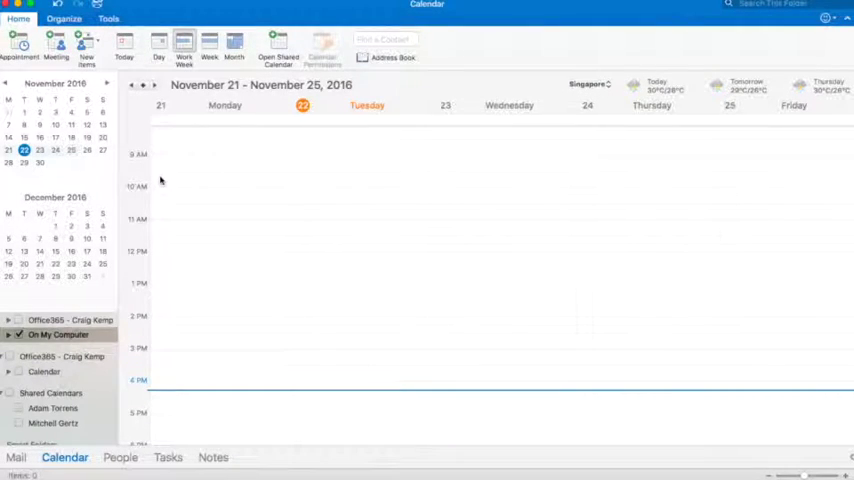